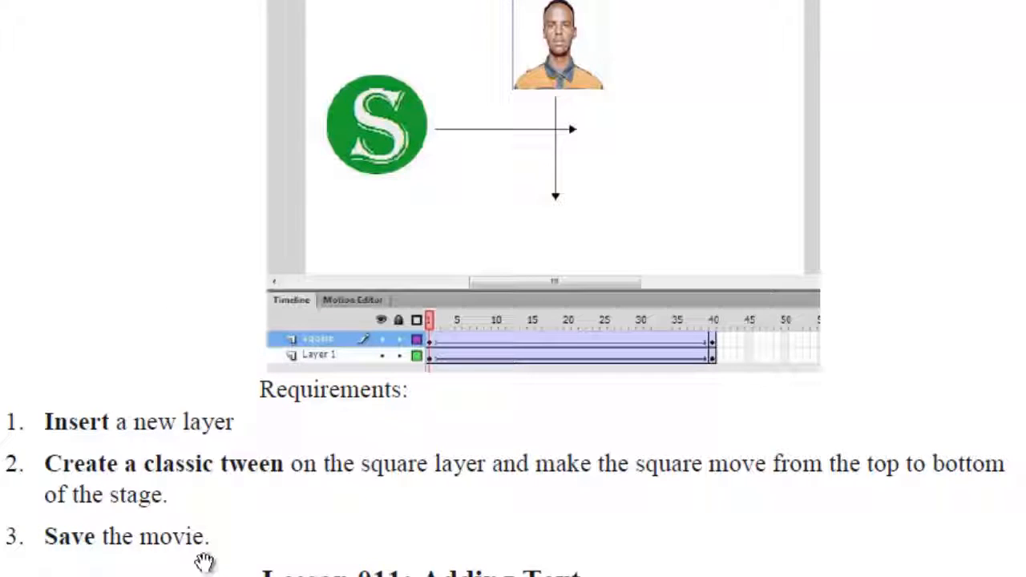
Import the portrait photo from the file folder onto the Flash stage and set its width and height to 150.
scroll(485, 458, up, 3)
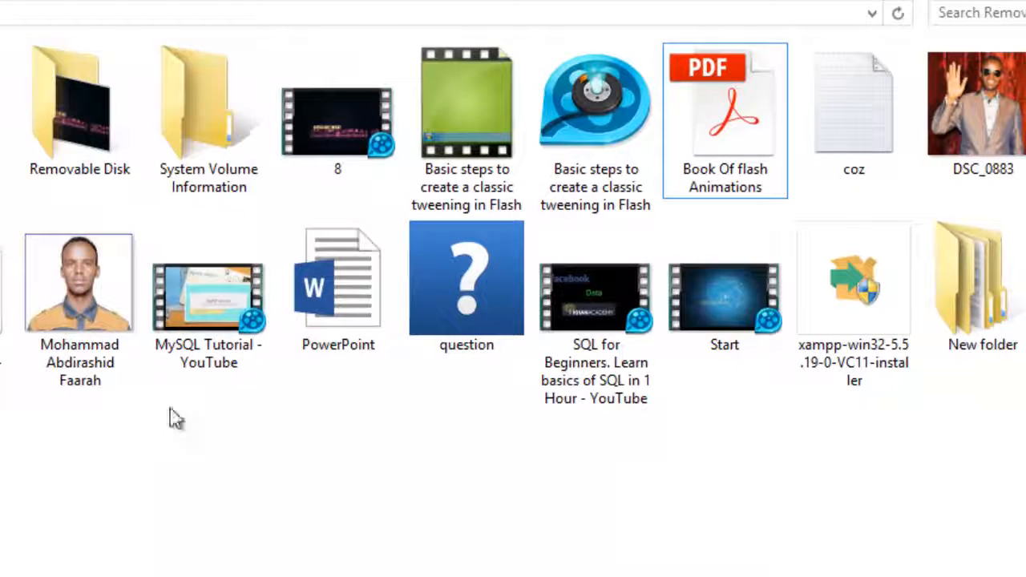
drag(99, 340, 240, 260)
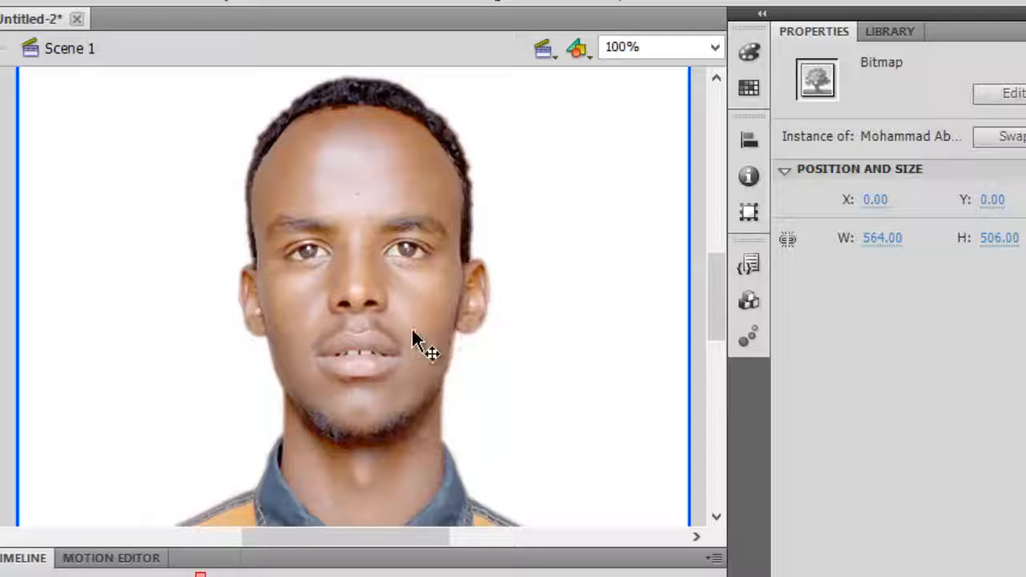
click(882, 239)
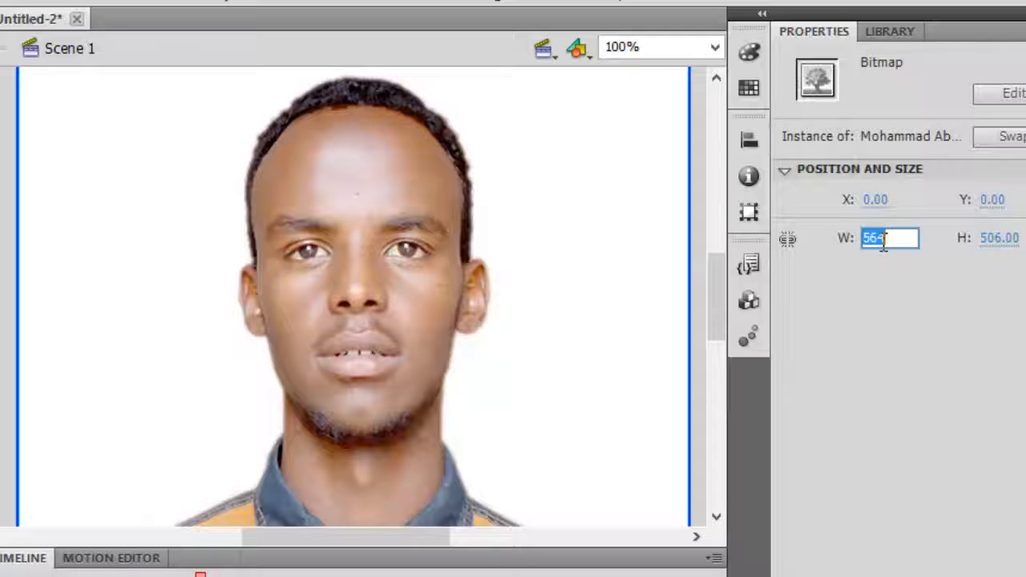
key(Tab)
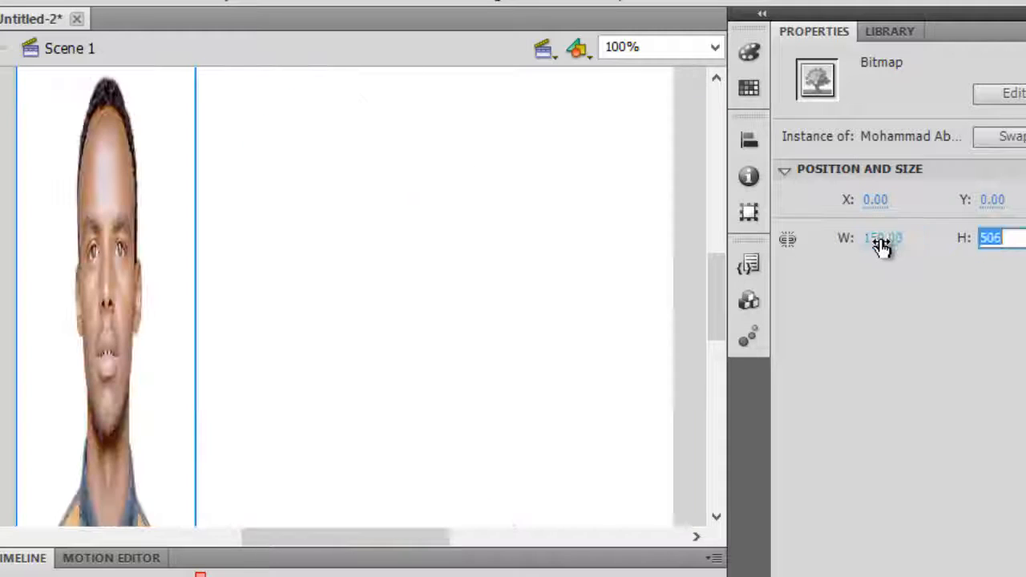
text(1)
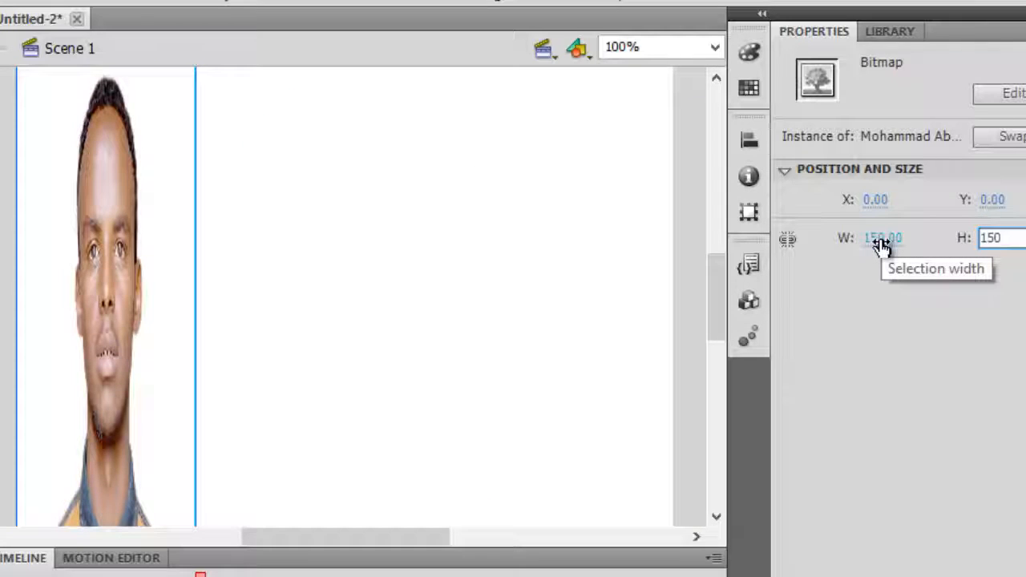
key(Tab)
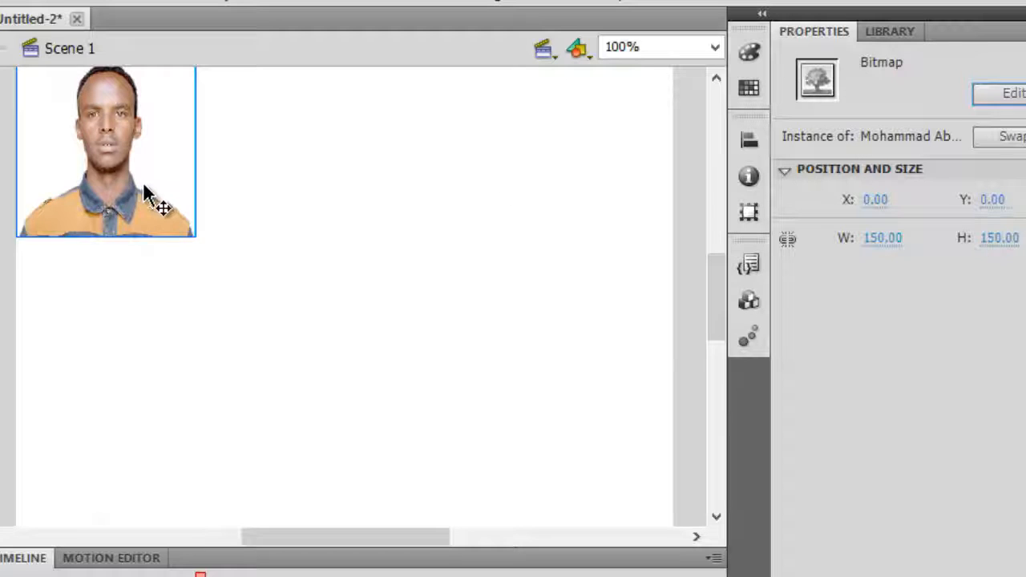
Move the portrait along the stage's top edge to X about 202 and rename its layer Sawir.
drag(144, 193, 374, 193)
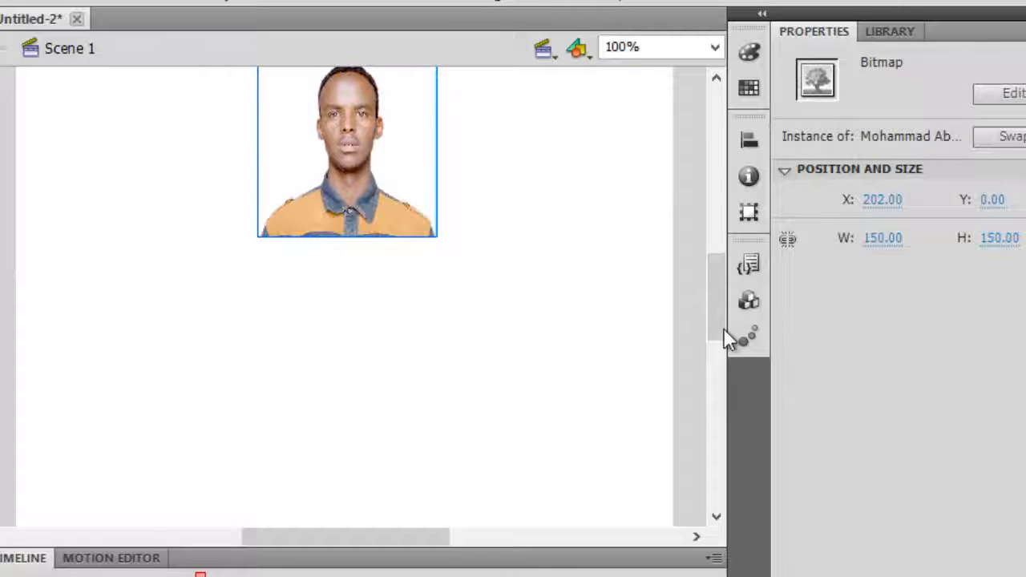
drag(726, 337, 721, 311)
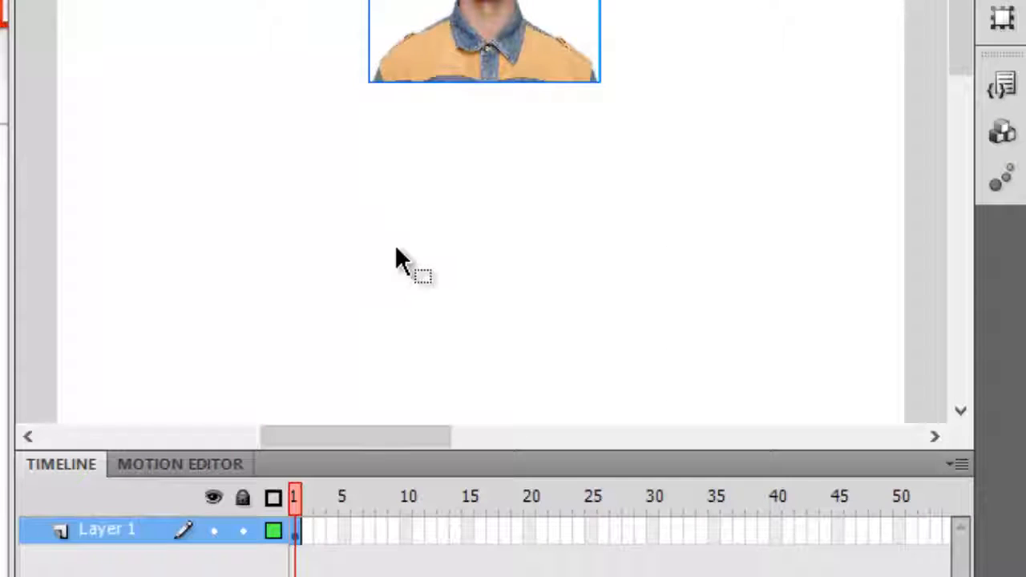
double_click(130, 529)
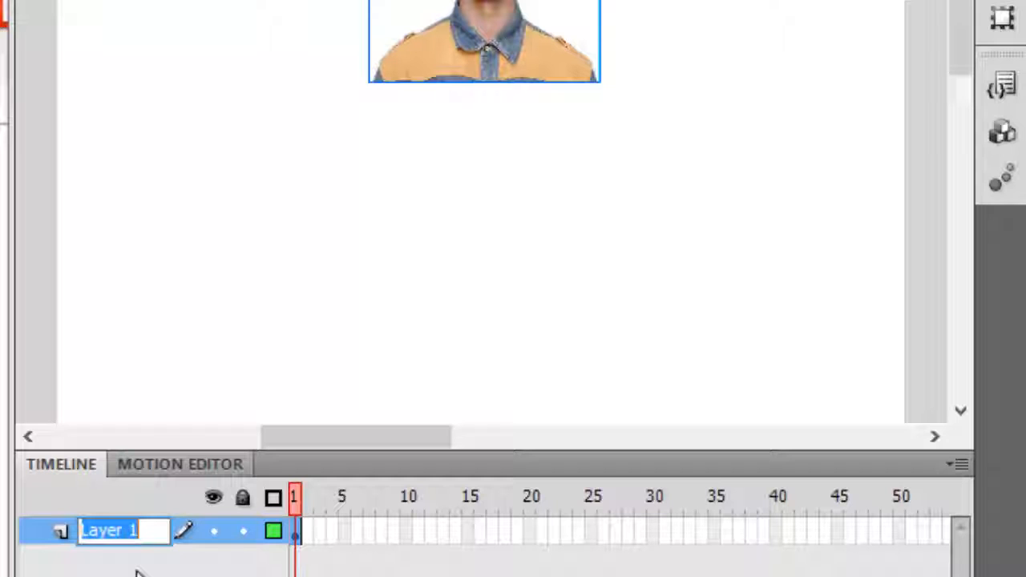
text(Sawir)
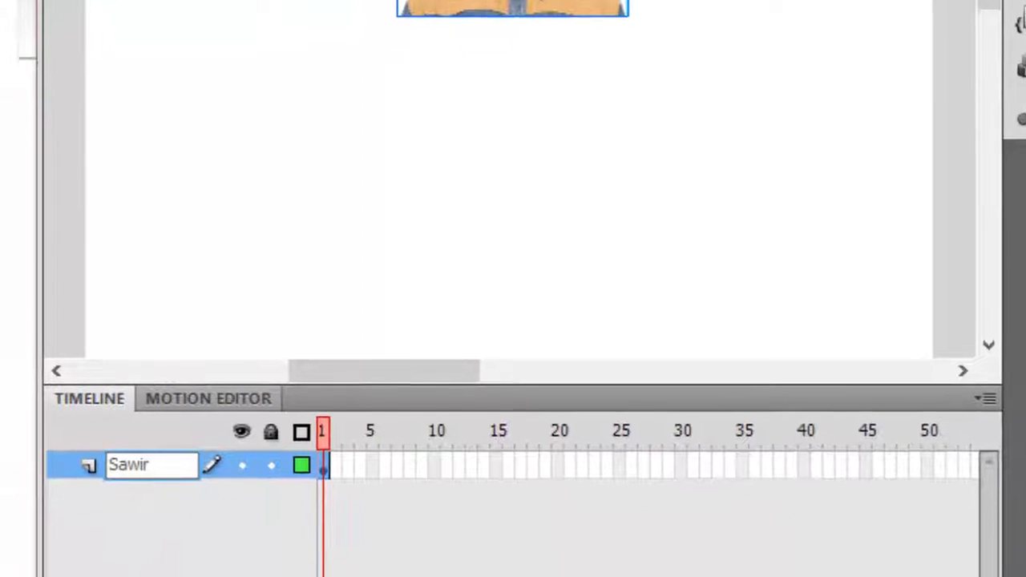
key(Return)
Add a new layer above Sawir and rename it with the pictured person's first name.
click(86, 564)
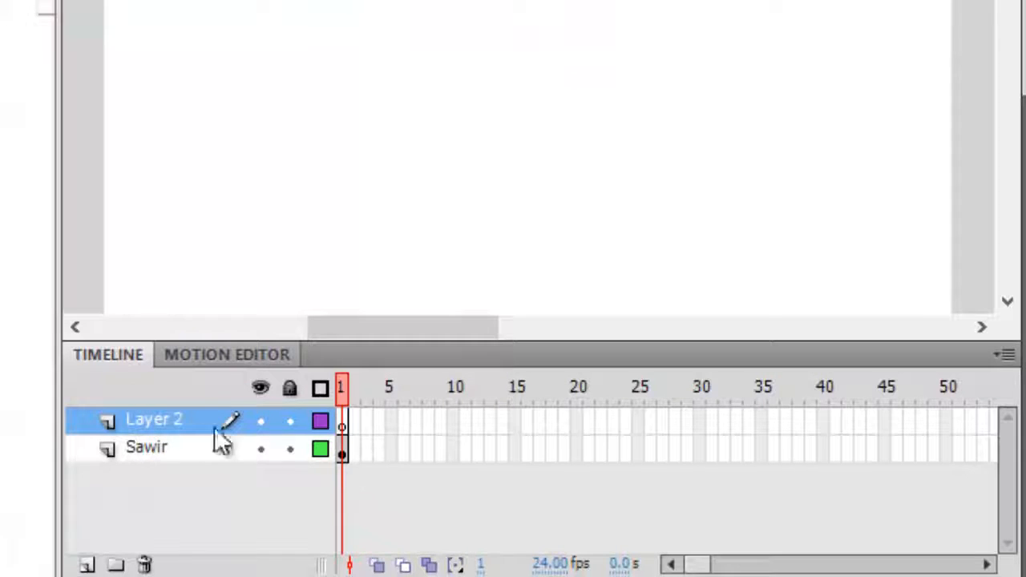
double_click(138, 416)
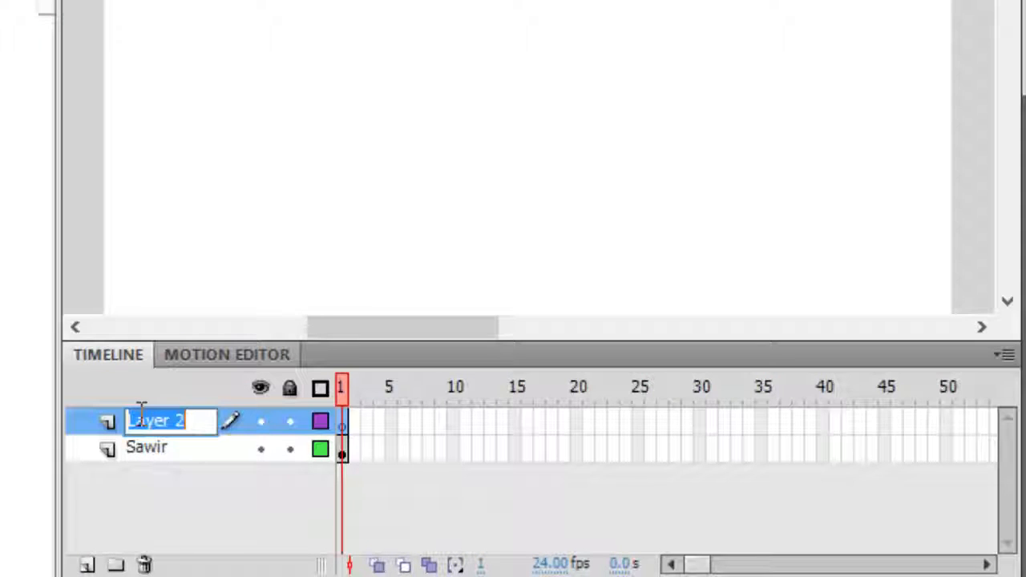
text(Nagiib)
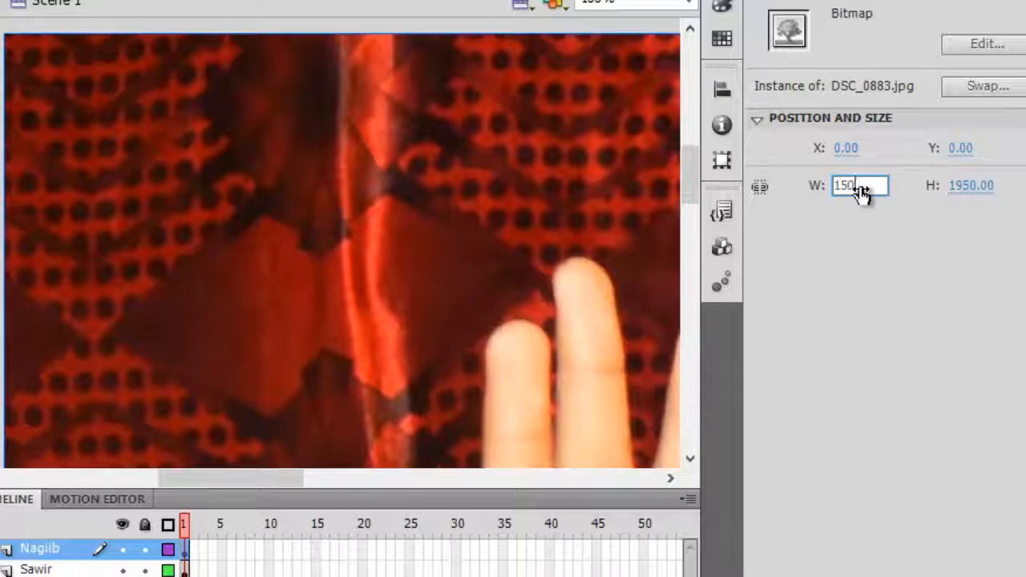
Set the width and height of the DSC_0883.jpg photo to 150.
key(Tab)
text(150)
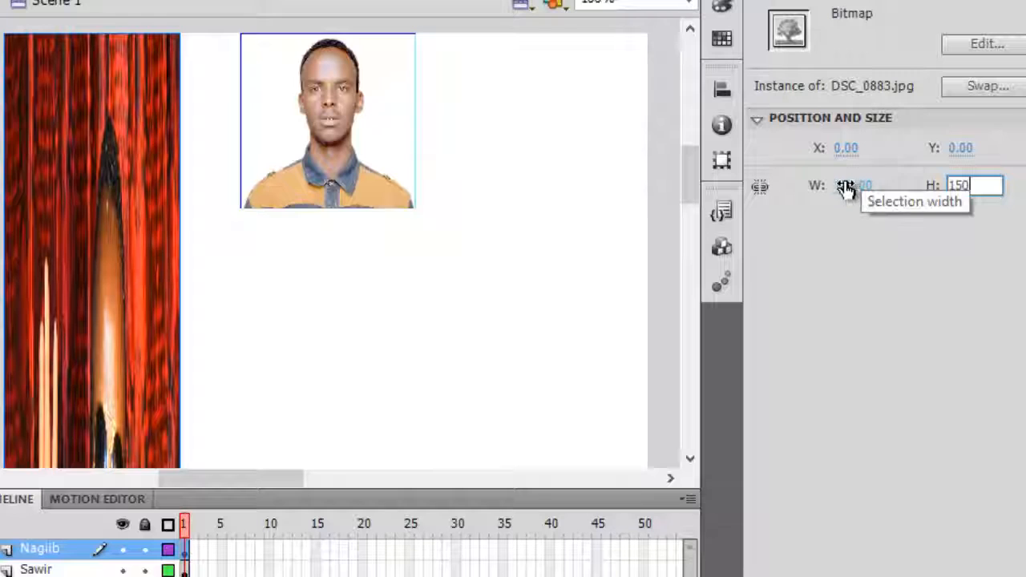
click(548, 360)
click(47, 142)
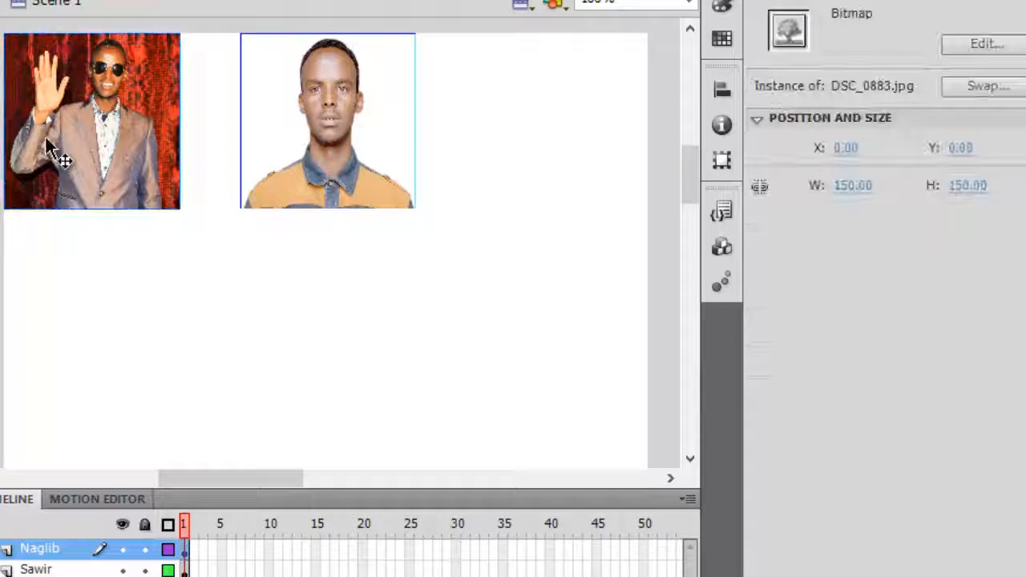
Move the waving man's photo down the stage's left edge to Y about 177 and shift the portrait to X about 217.
drag(90, 122, 85, 323)
drag(360, 137, 378, 137)
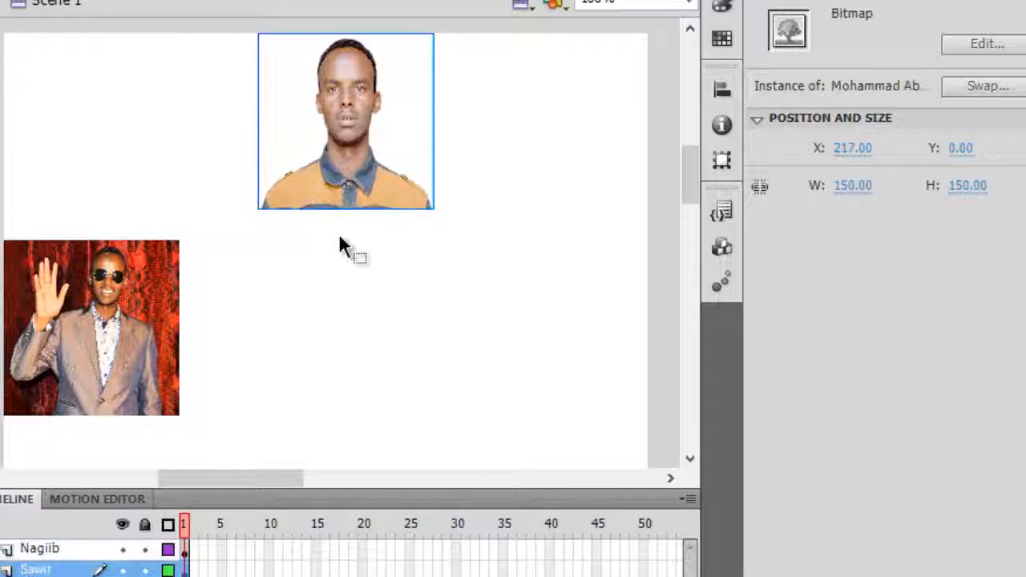
click(165, 295)
click(366, 177)
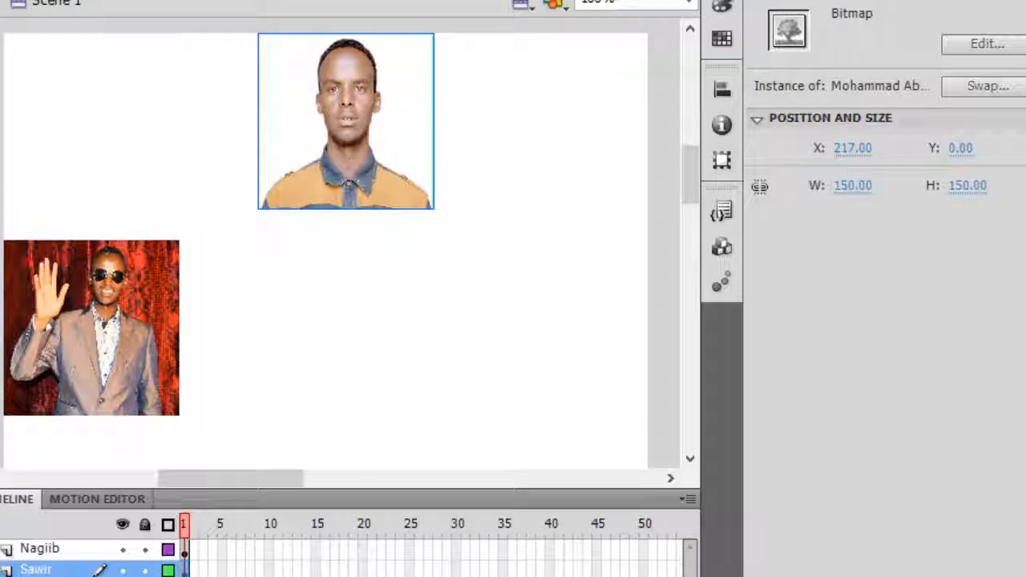
Apply a classic tween to the waving man's photo and move it to the right edge of the stage.
click(121, 369)
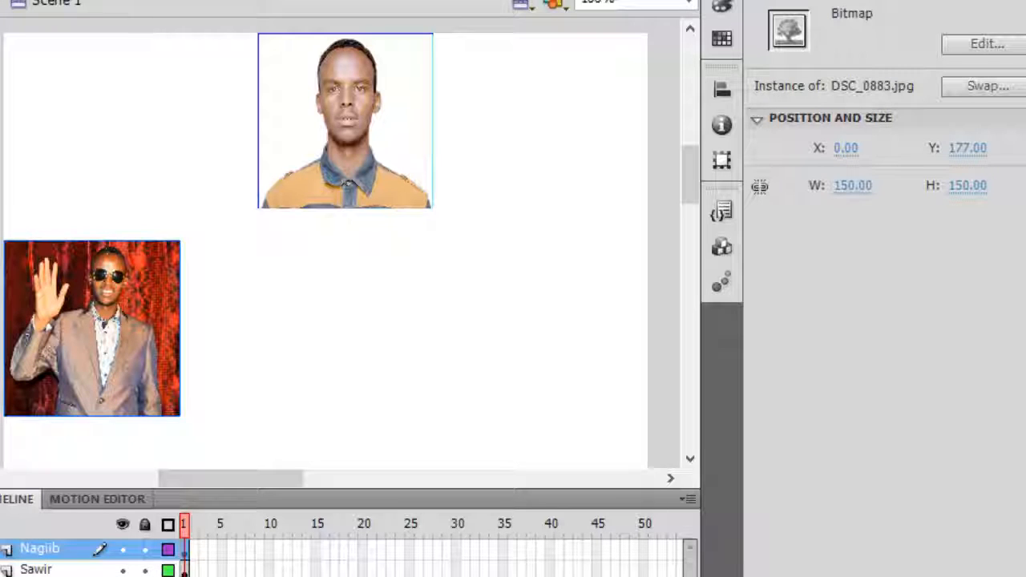
click(166, 14)
click(172, 57)
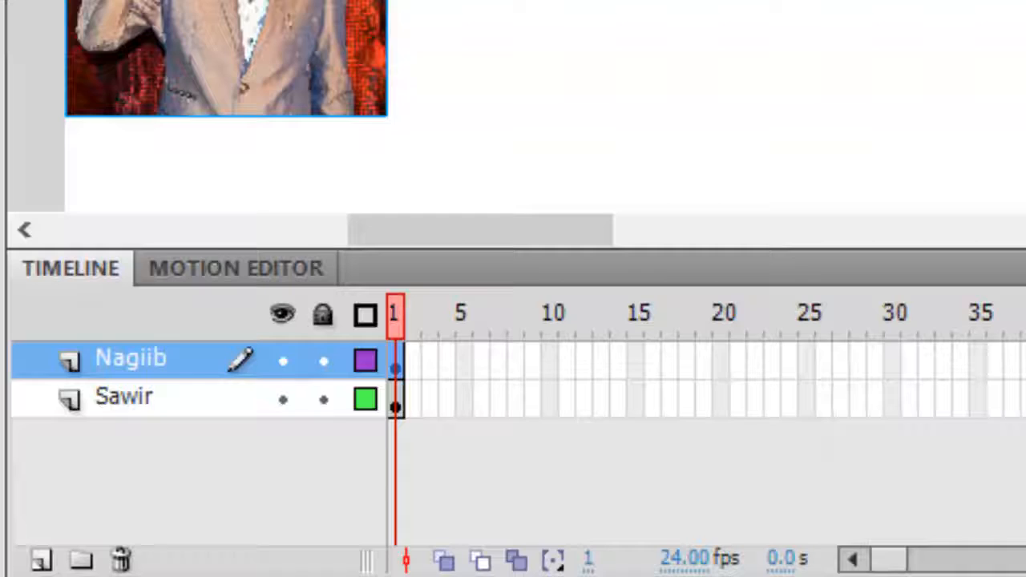
drag(275, 4, 878, 169)
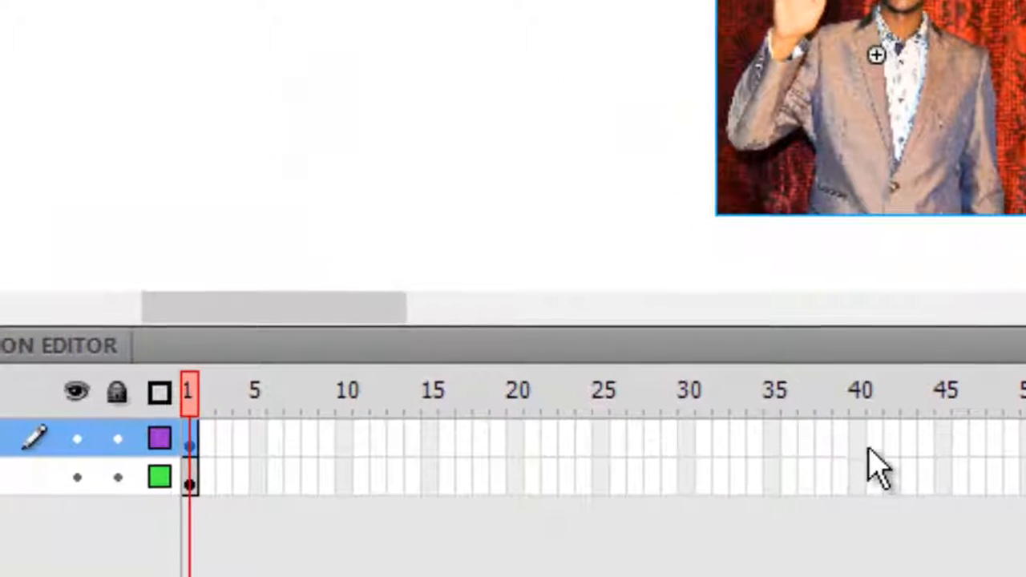
Insert a keyframe at frame 40 on the waving photo's layer and move the photo back to the stage's left edge in frame 1.
right_click(856, 441)
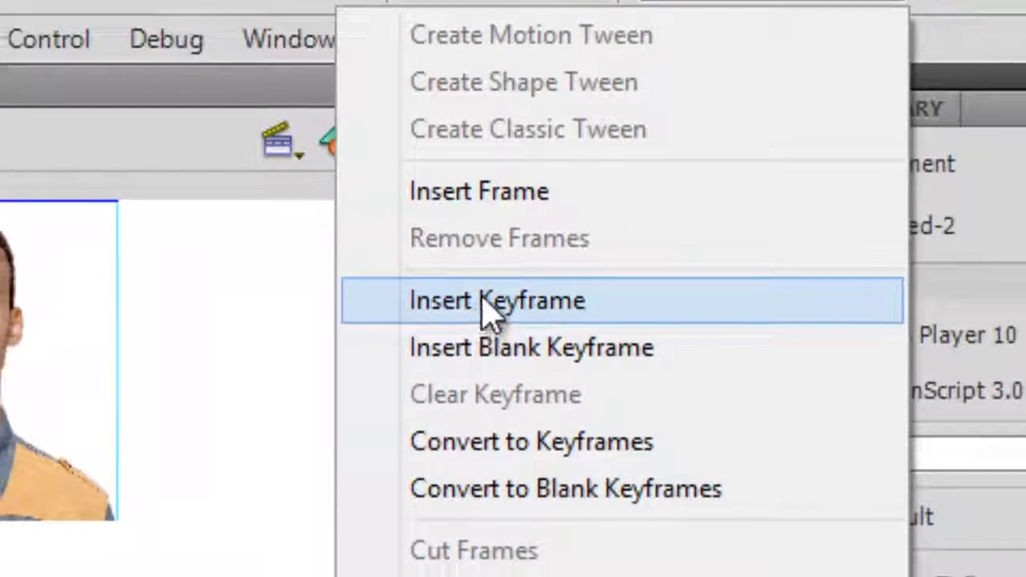
click(678, 50)
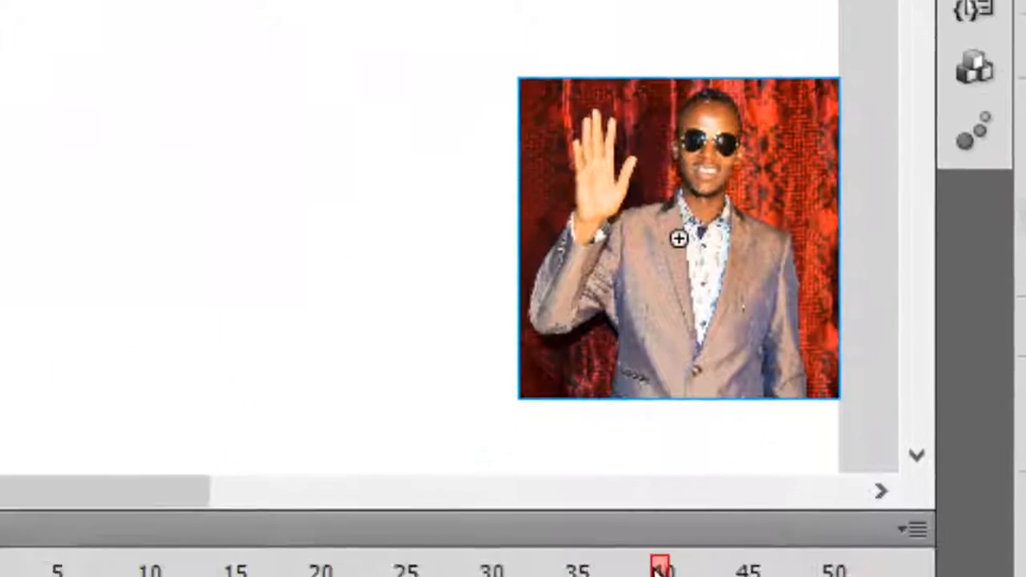
drag(660, 566, 26, 391)
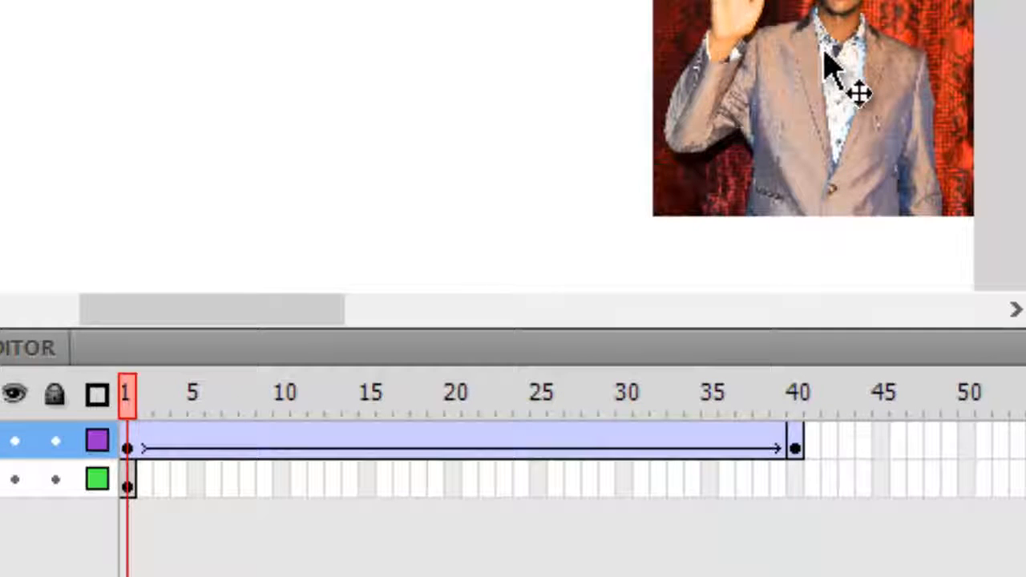
drag(831, 64, 0, 65)
mouse_move(109, 160)
mouse_down()
mouse_move(79, 159)
mouse_move(113, 161)
mouse_up()
drag(224, 237, 227, 222)
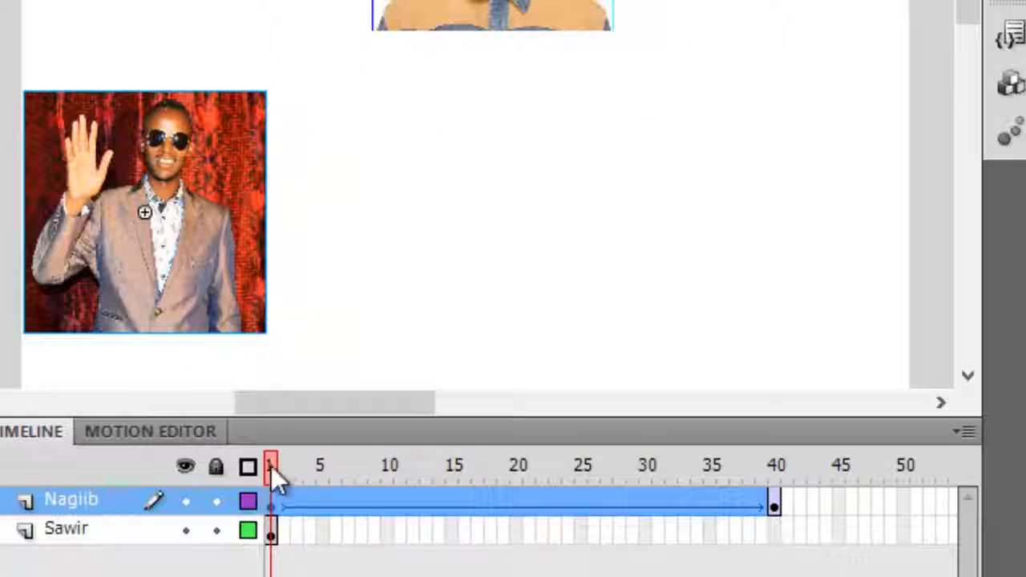
Apply a classic tween to the portrait on the Sawir layer at frame 1.
drag(305, 479, 228, 477)
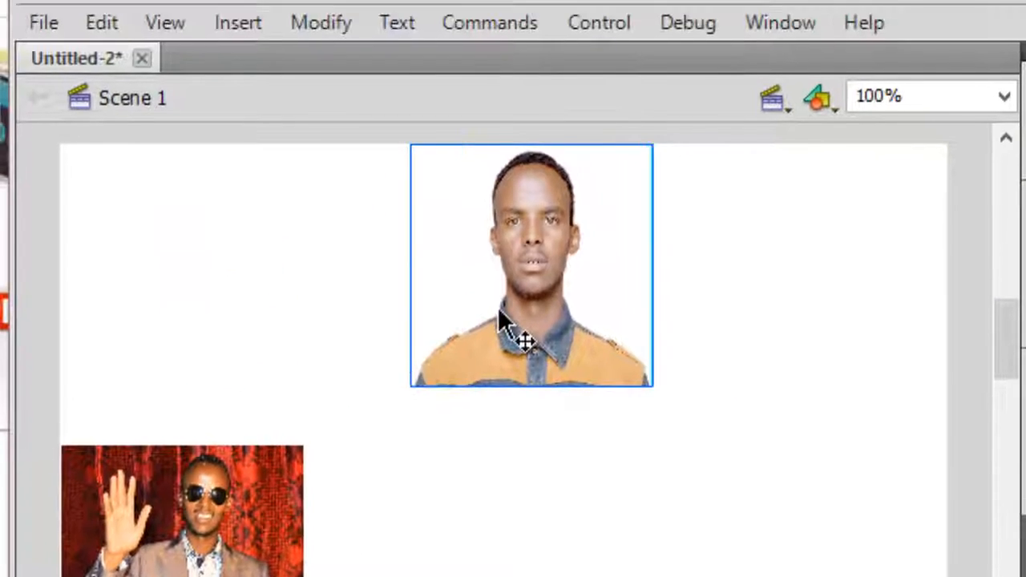
click(238, 26)
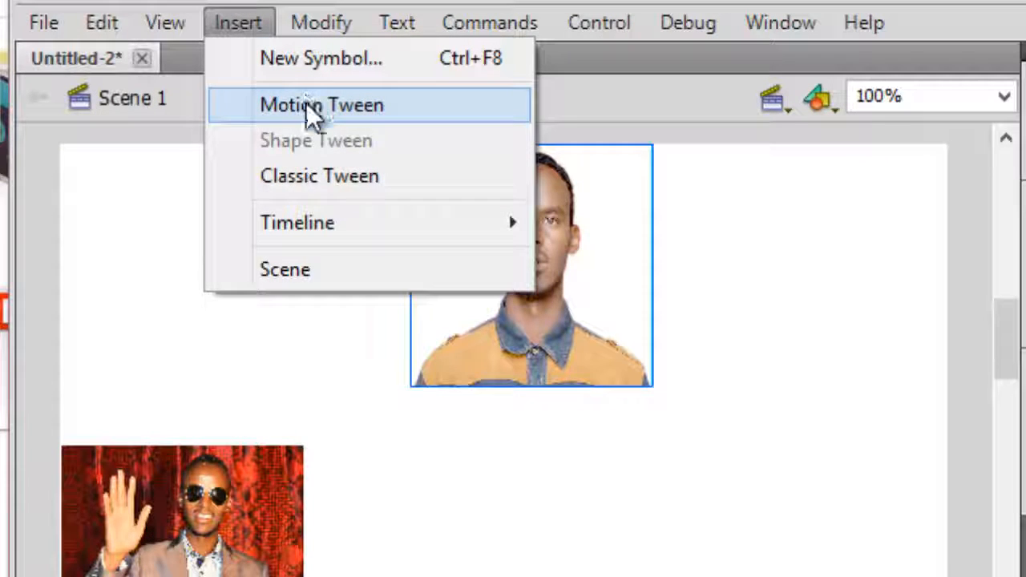
click(323, 180)
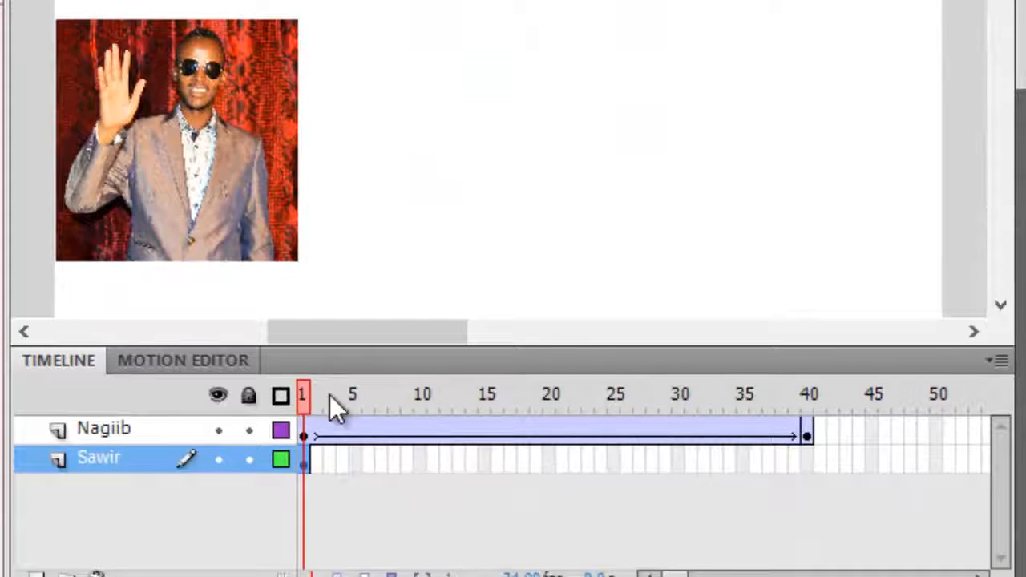
Insert a keyframe at frame 40 on the Sawir layer.
drag(336, 409, 810, 454)
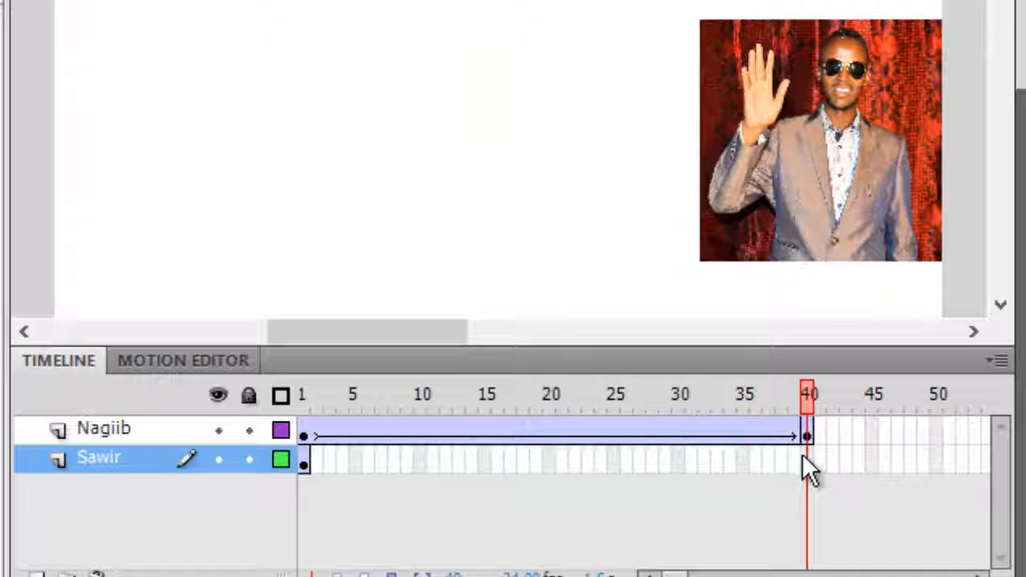
click(789, 459)
right_click(801, 459)
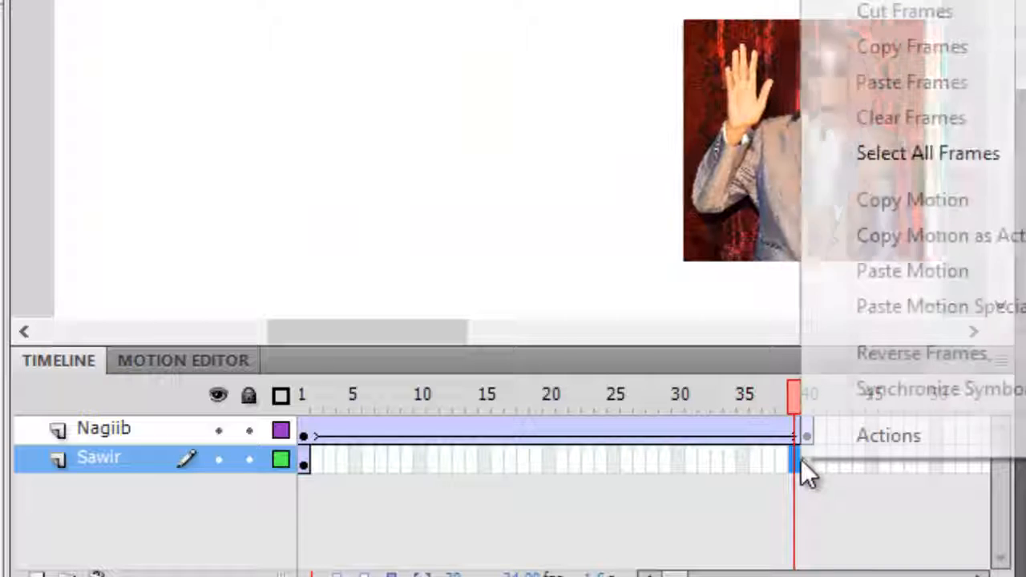
click(807, 478)
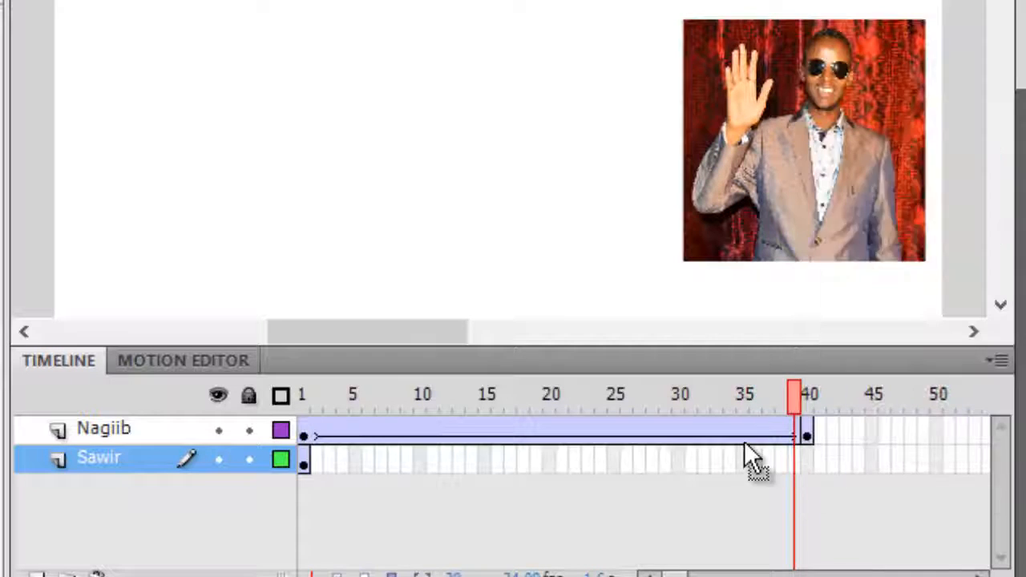
click(745, 442)
click(805, 459)
right_click(806, 458)
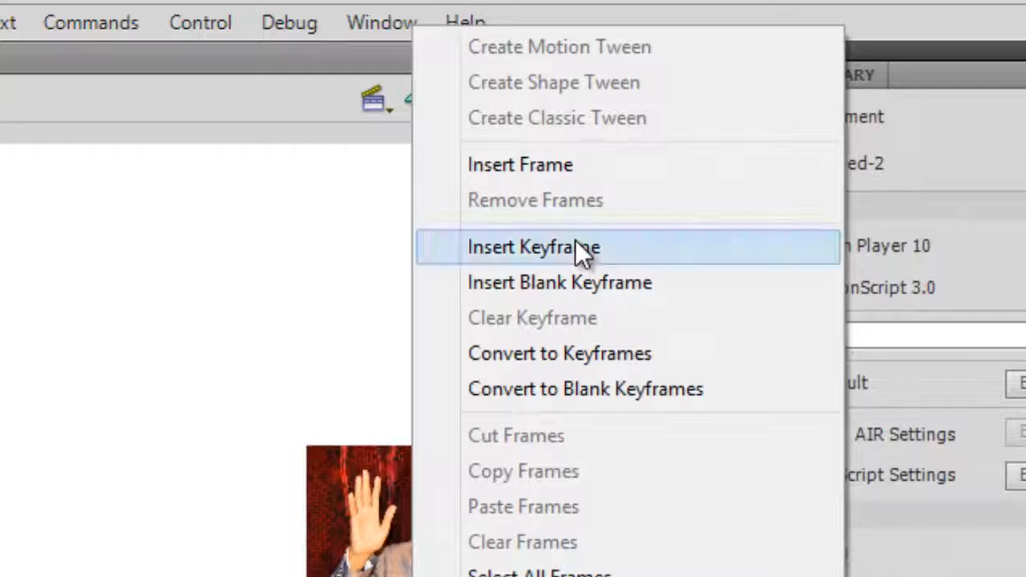
click(617, 202)
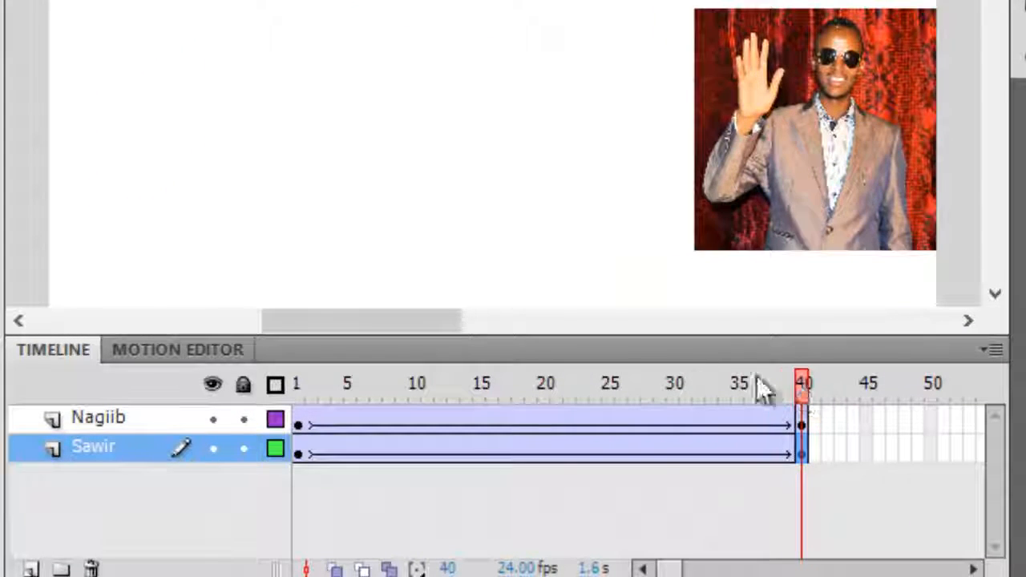
At frame 1, move the portrait straight down to the bottom edge of the stage, at X 292 and Y about 327.
drag(756, 376, 197, 365)
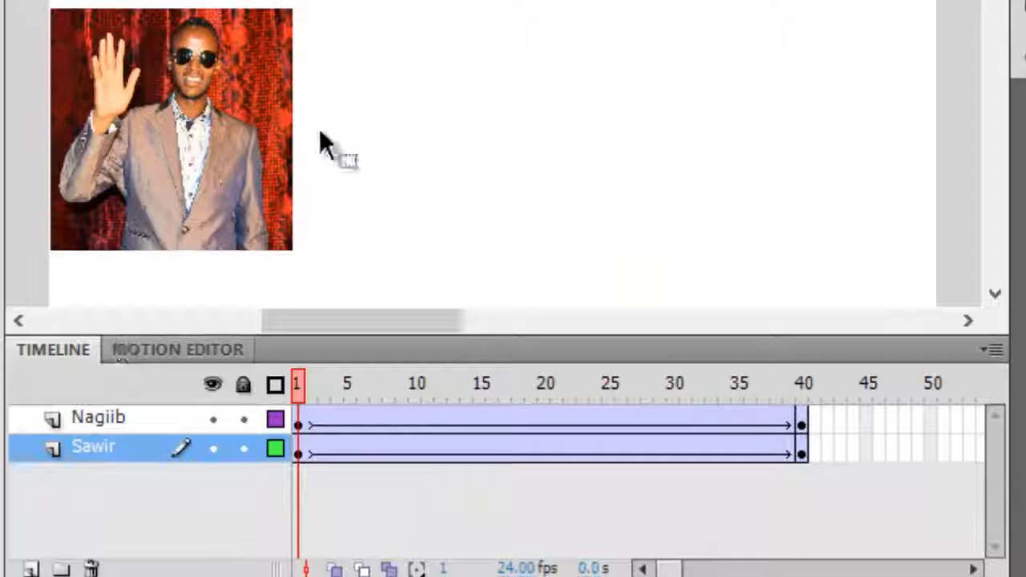
drag(602, 4, 587, 169)
scroll(588, 170, down, 3)
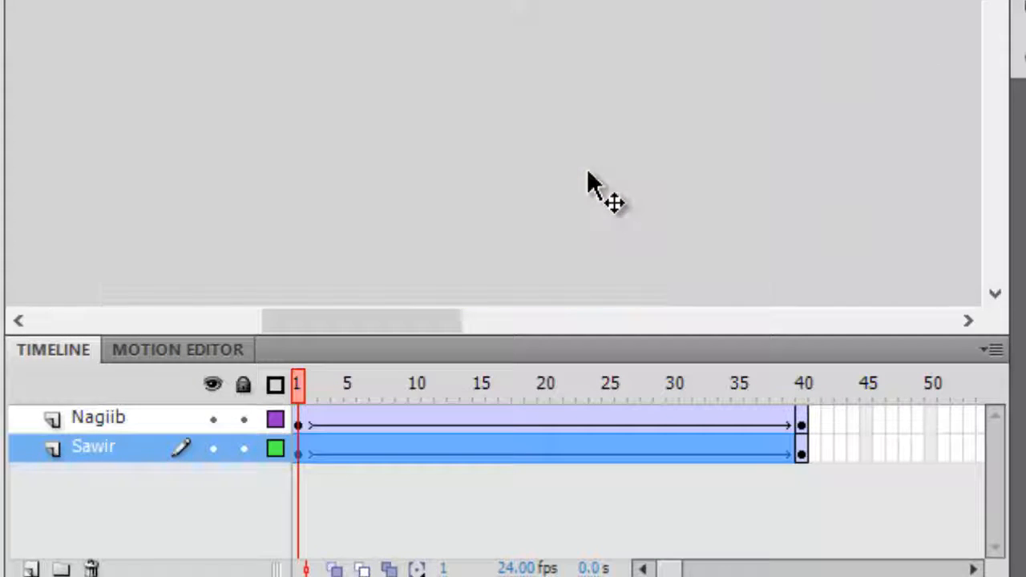
drag(424, 25, 420, 71)
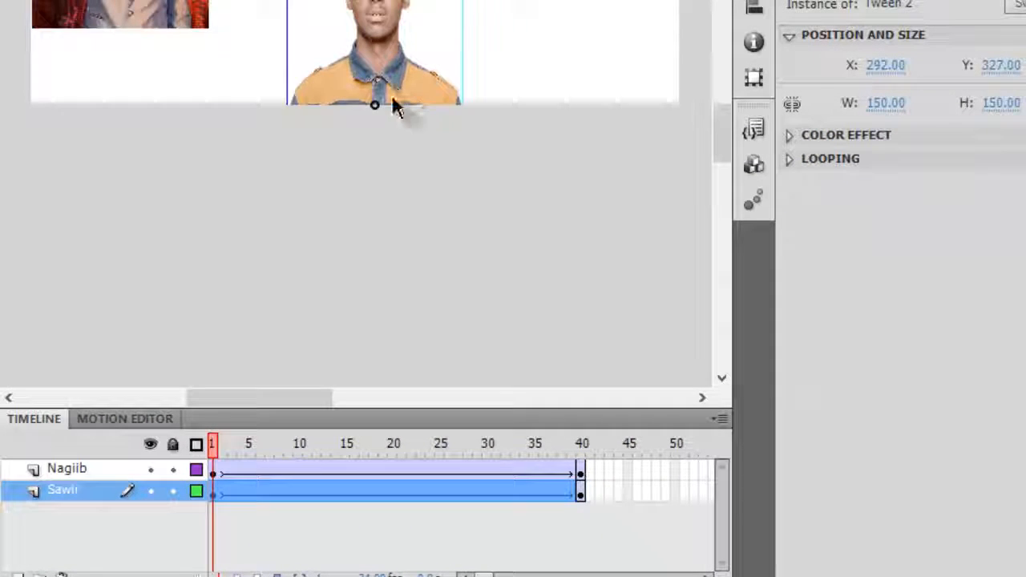
Scrub the playhead to frame 6 to preview the tweens, test the movie, and close the test window.
scroll(404, 191, up, 5)
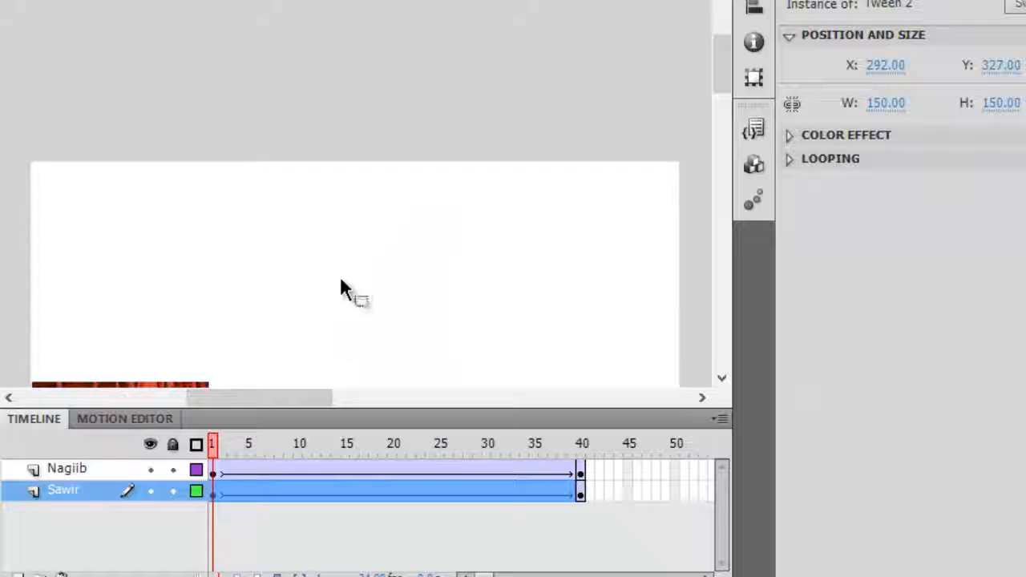
scroll(341, 289, down, 5)
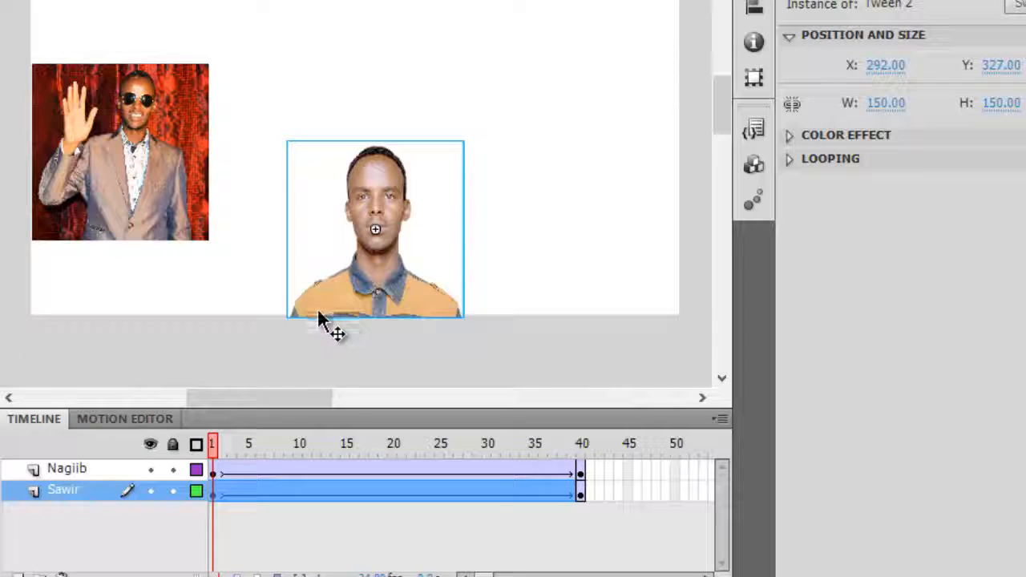
drag(215, 448, 190, 457)
click(265, 468)
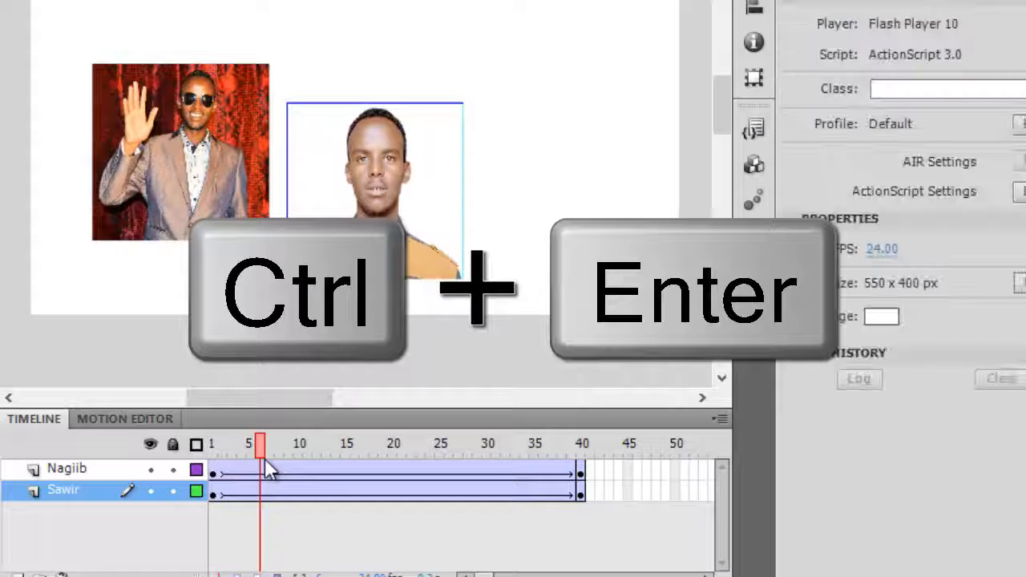
key(ctrl+Return)
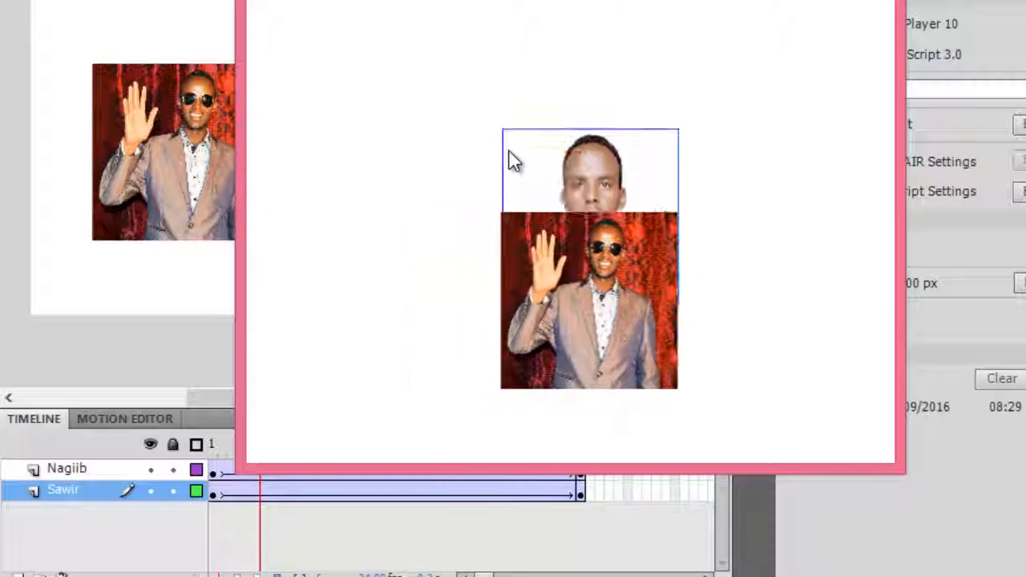
key(ctrl+w)
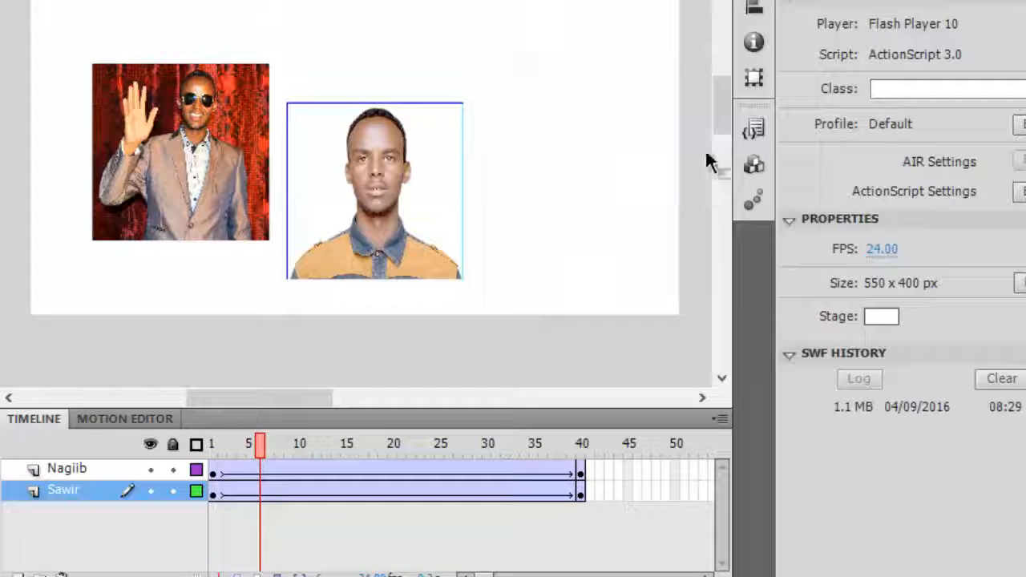
At frame 6, move the portrait to the stage's top-right corner and the waving photo to the top-left corner at X 75, Y 75.
drag(713, 112, 707, 100)
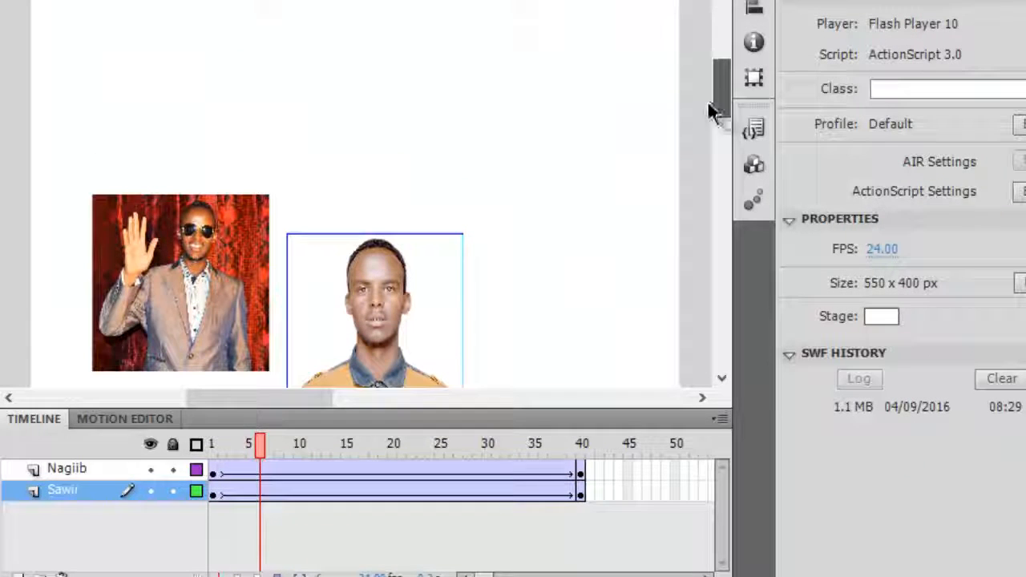
drag(297, 320, 557, 66)
click(259, 213)
drag(176, 294, 87, 57)
scroll(143, 160, down, 3)
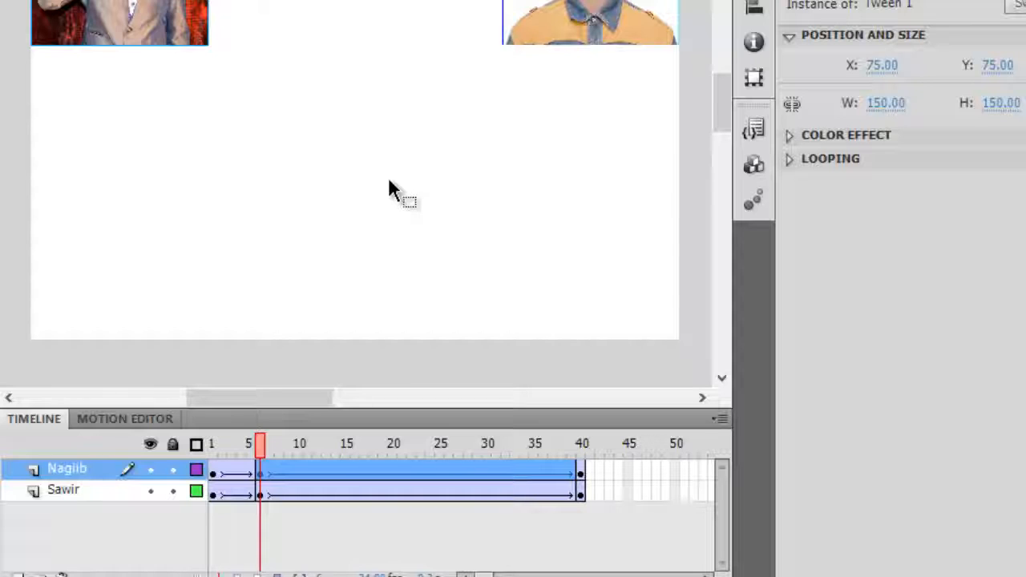
key(ctrl+F8)
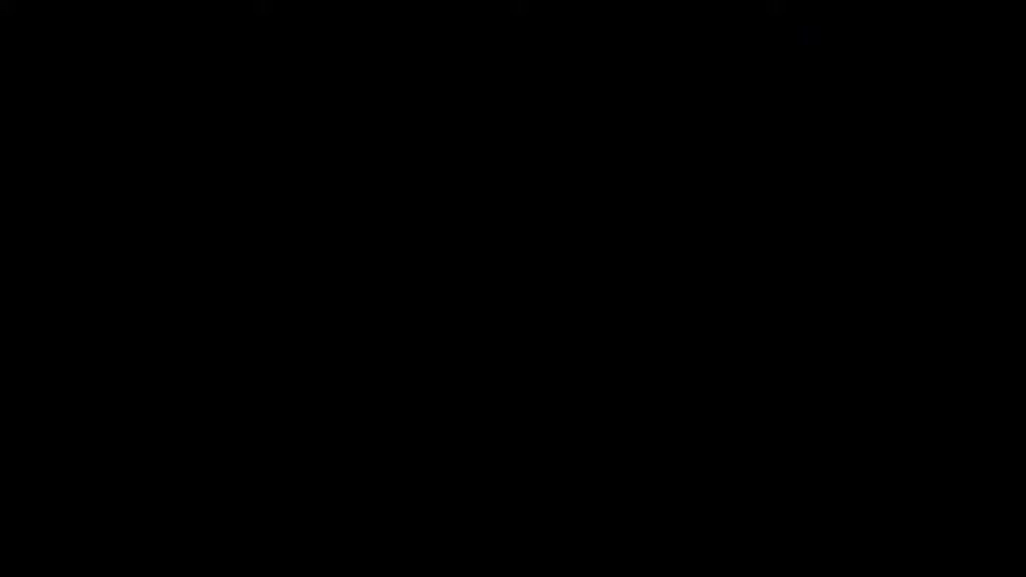